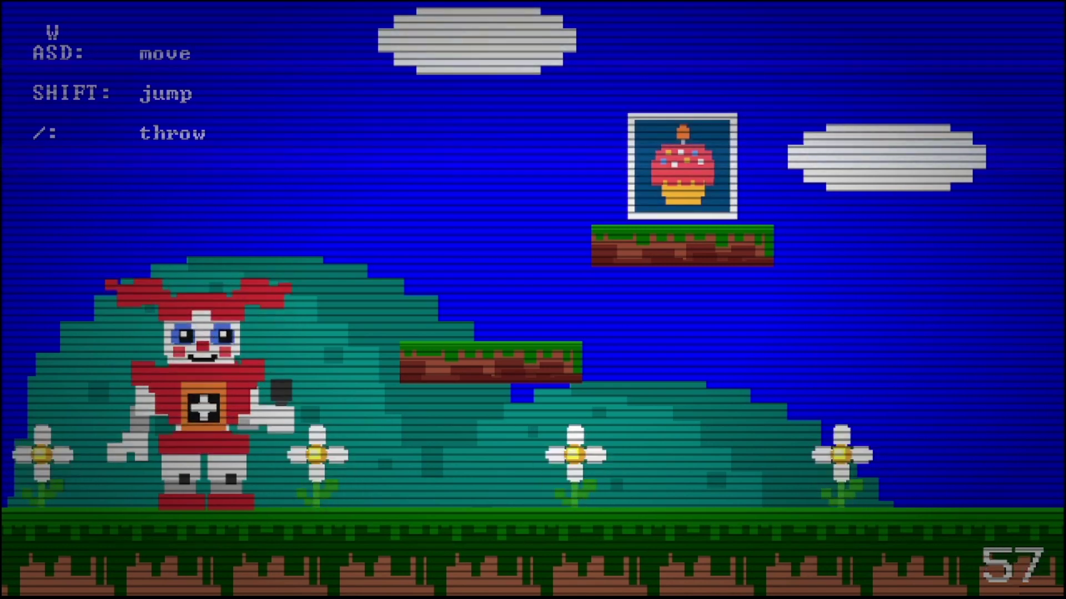
key(d)
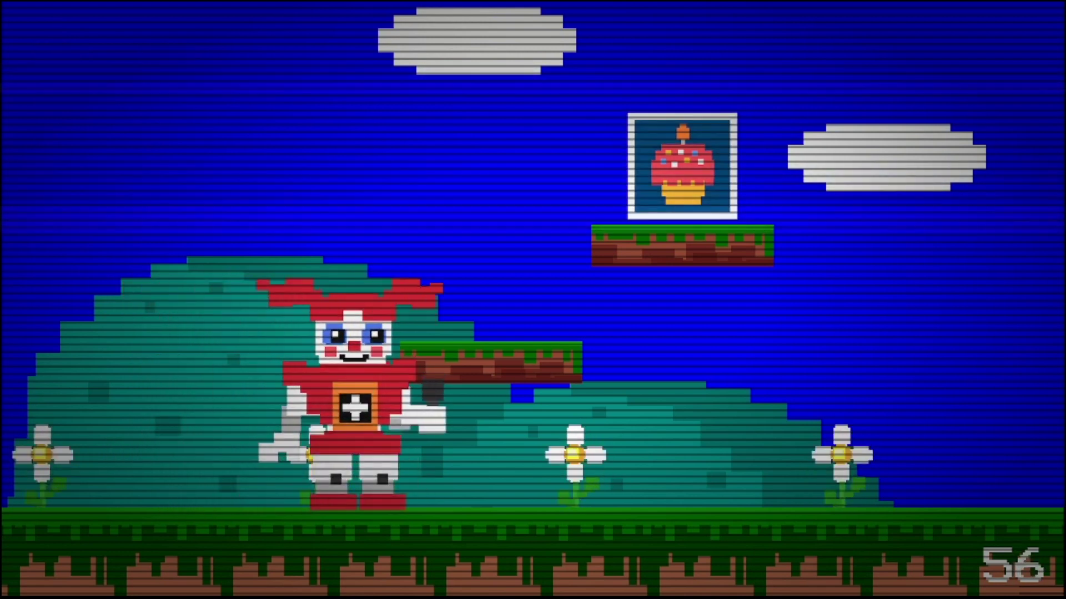
key(a)
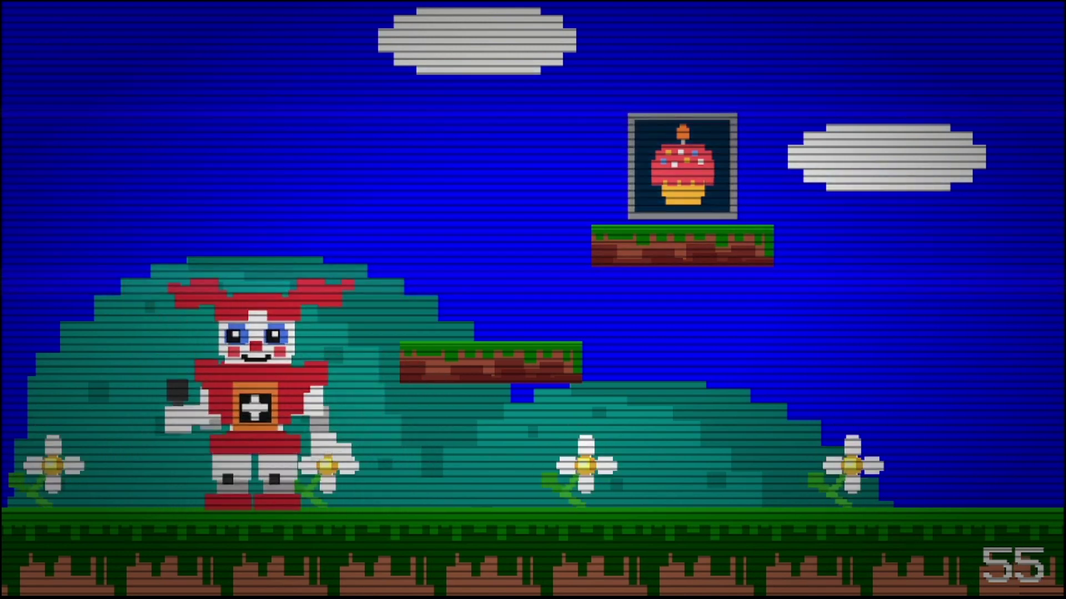
key(d)
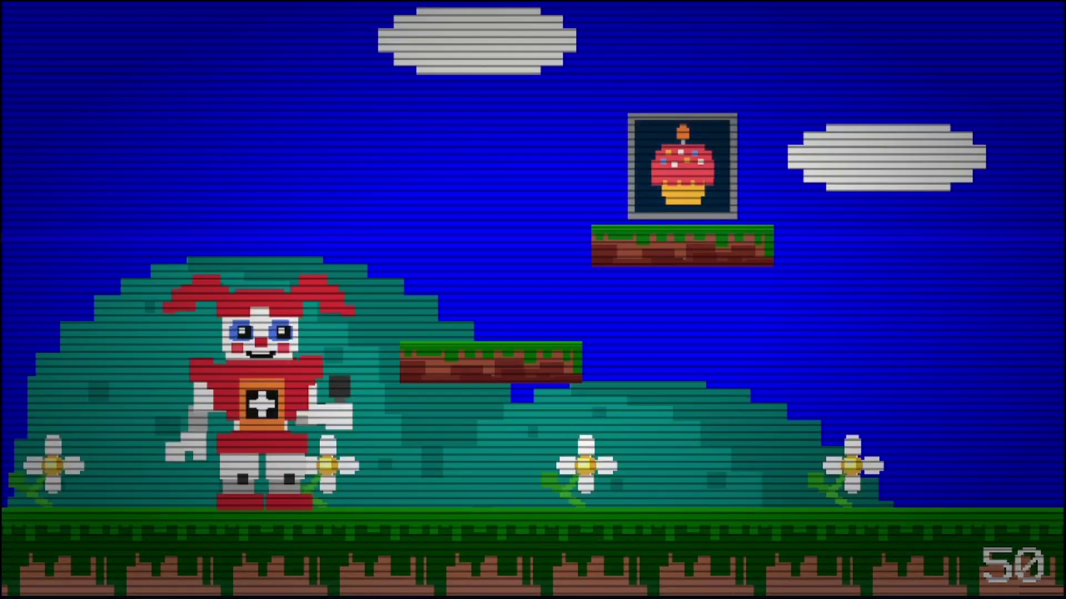
key(Left)
key(Up)
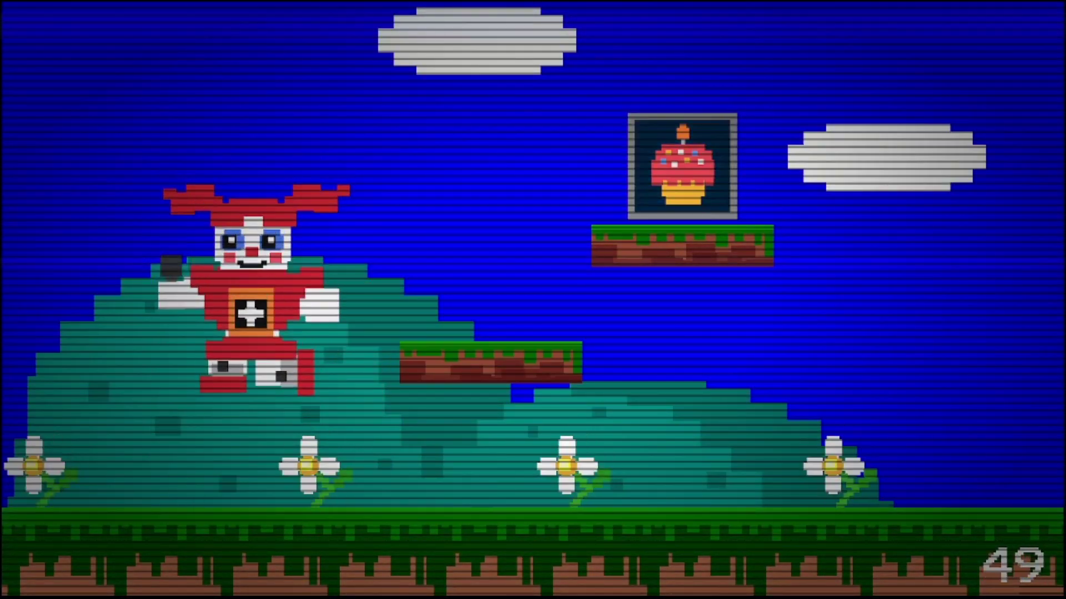
key(Up)
key(Up)
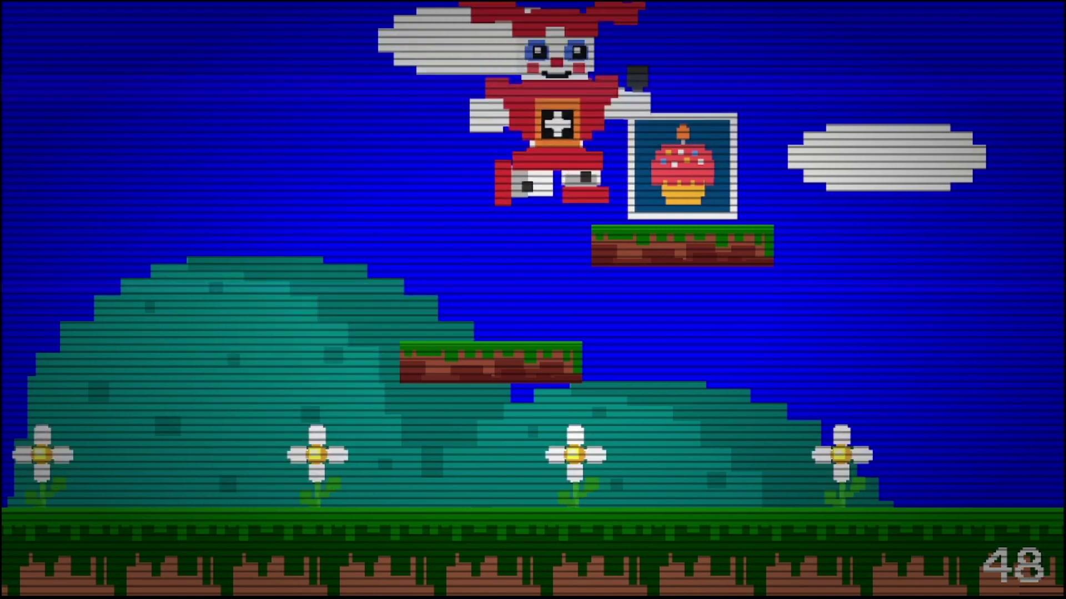
key(Right)
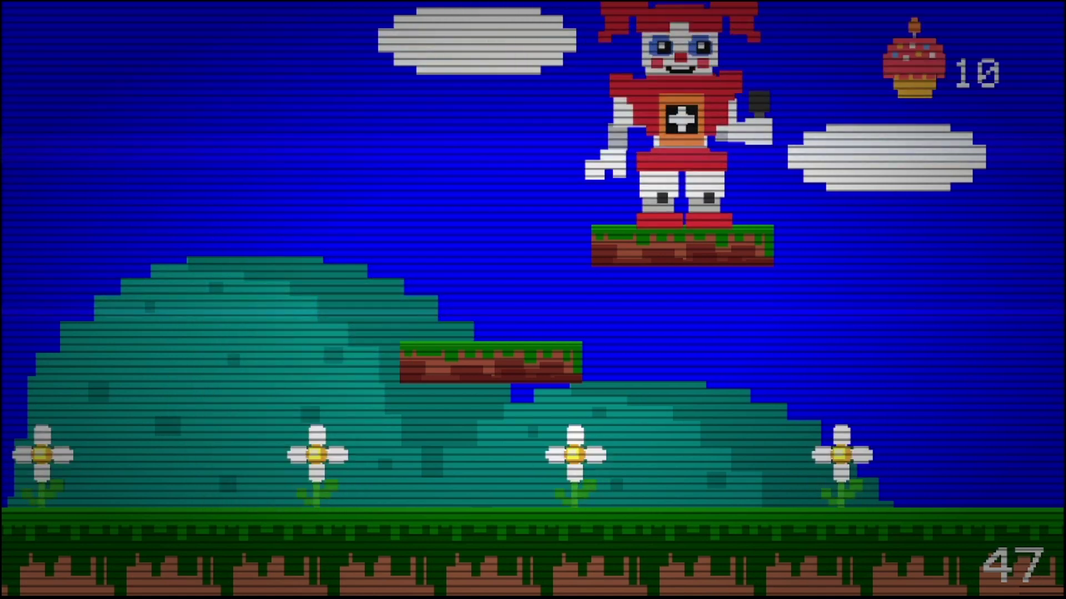
key(Up)
key(Right)
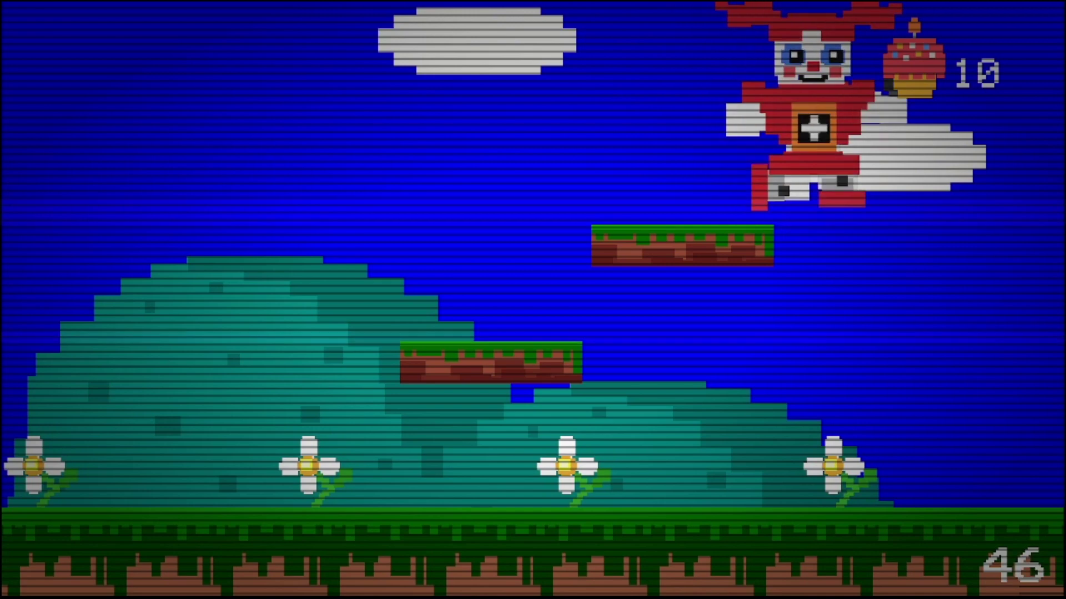
key(Right)
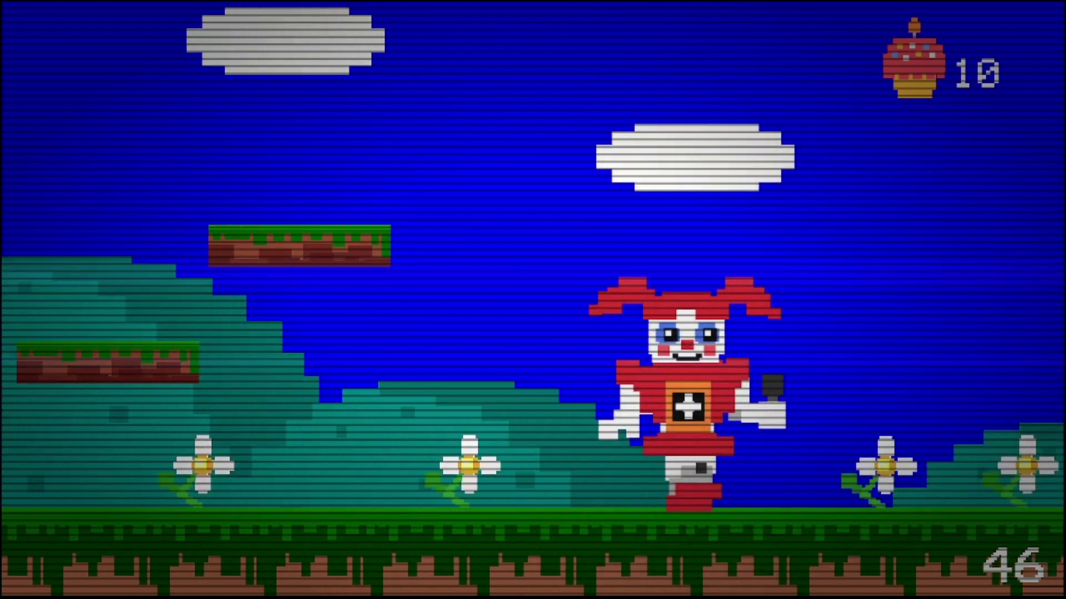
key(Right)
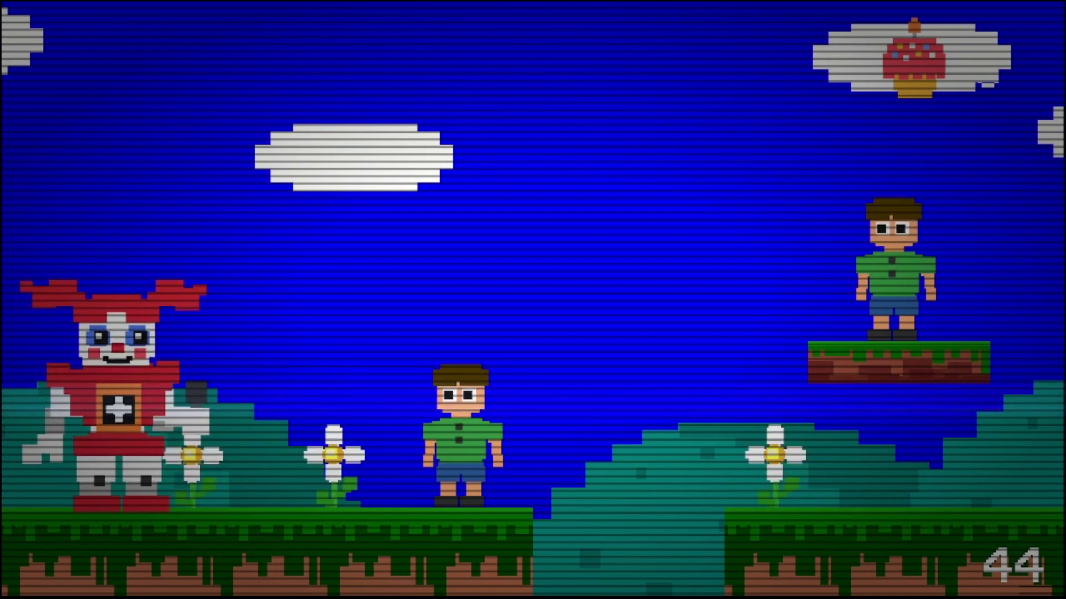
key(space)
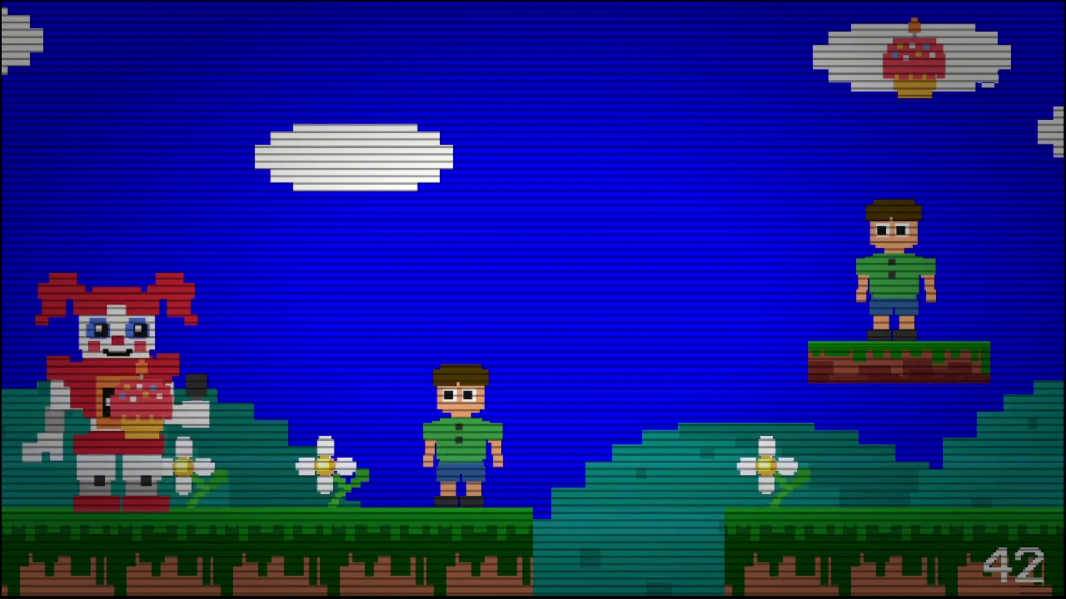
key(space)
key(Right)
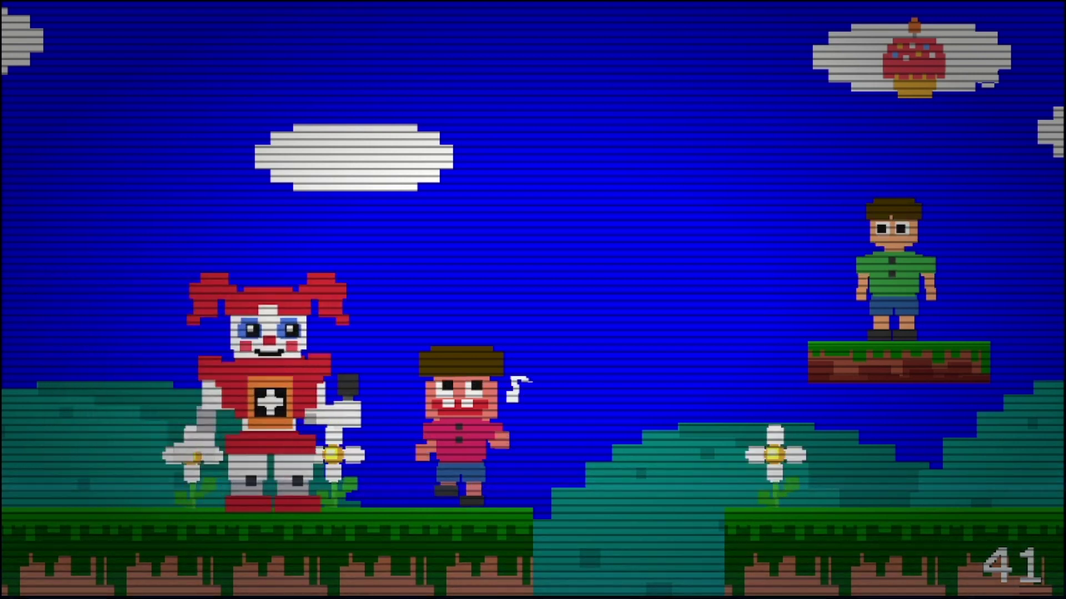
key(Up)
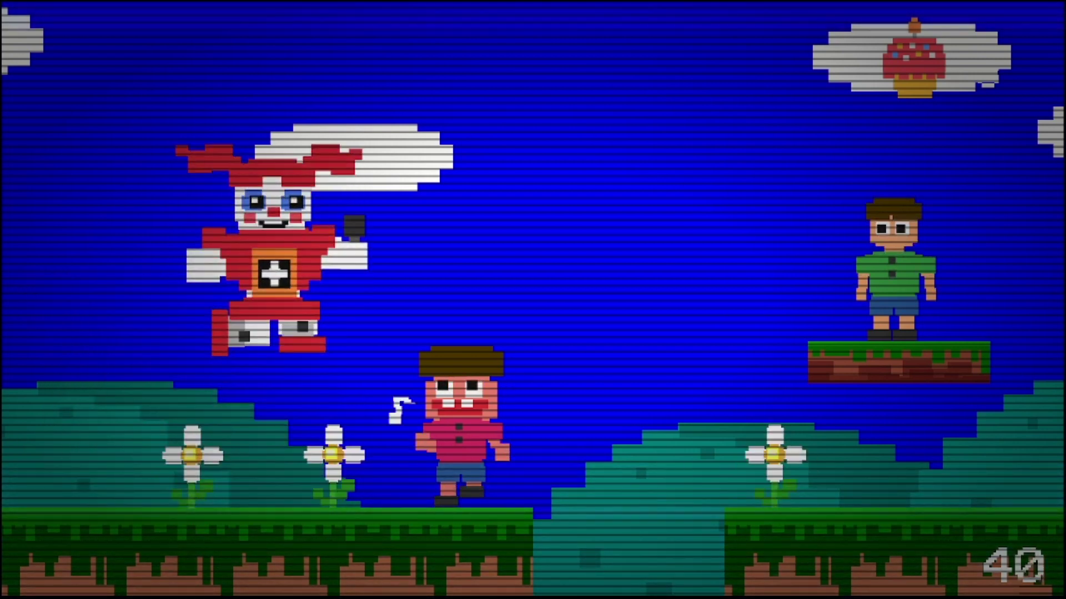
key(space)
key(Up)
key(space)
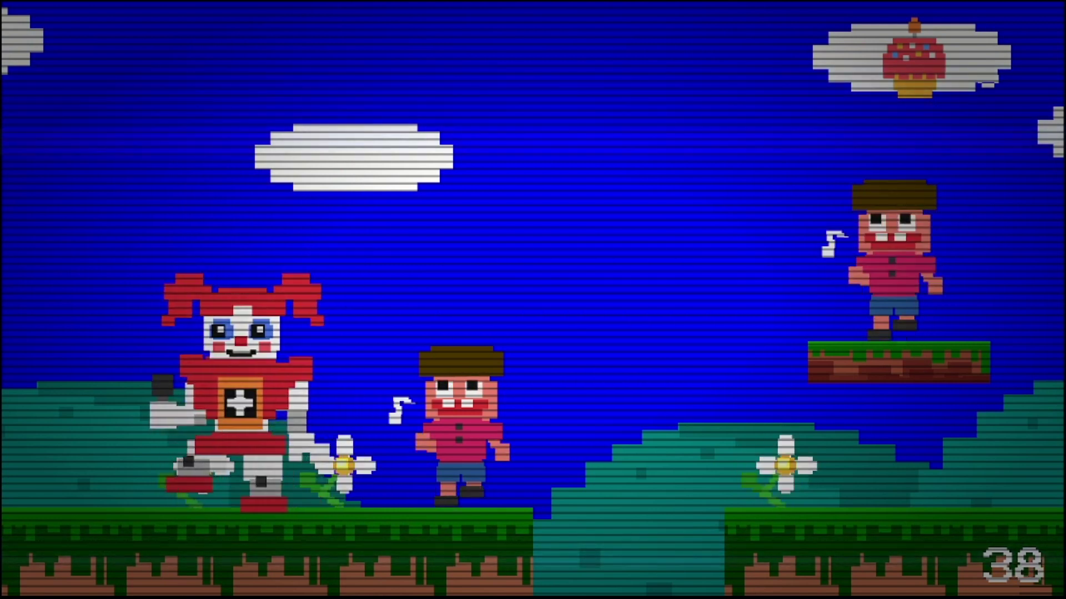
key(Left)
key(Right)
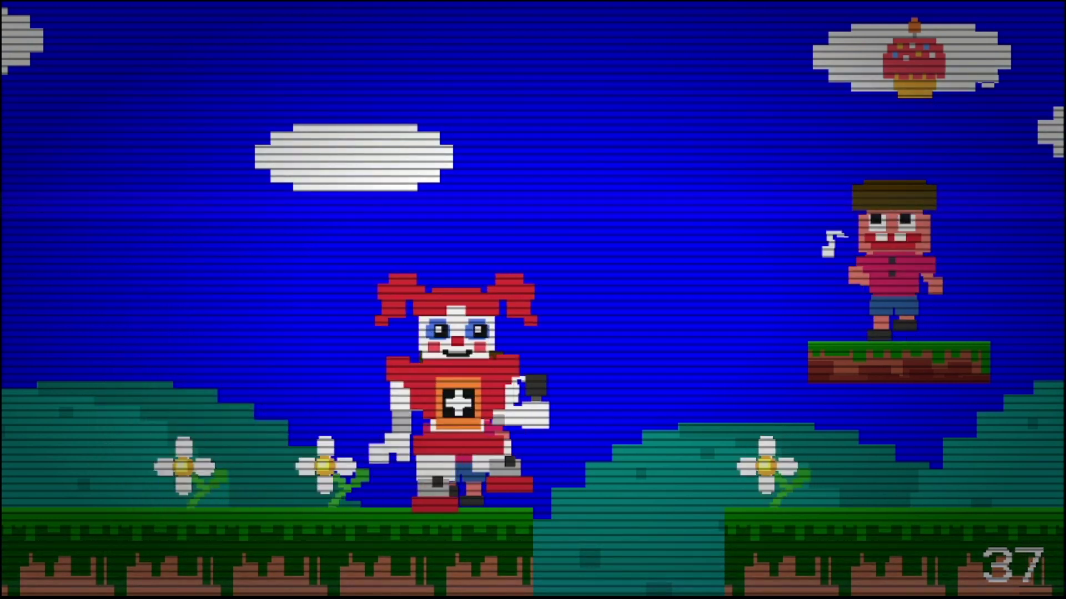
key(Up)
key(Right)
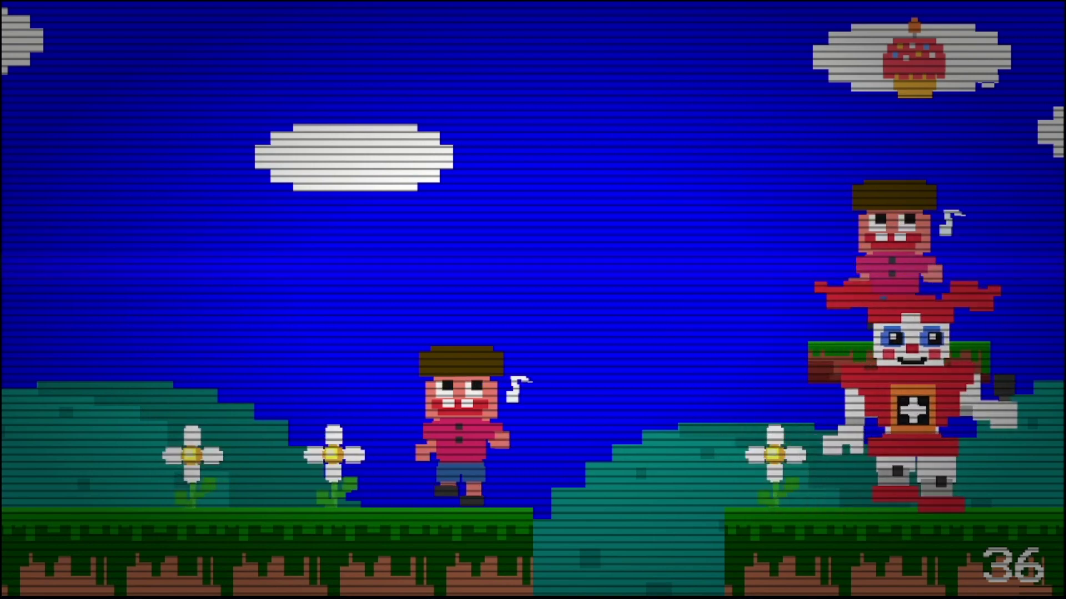
key(Right)
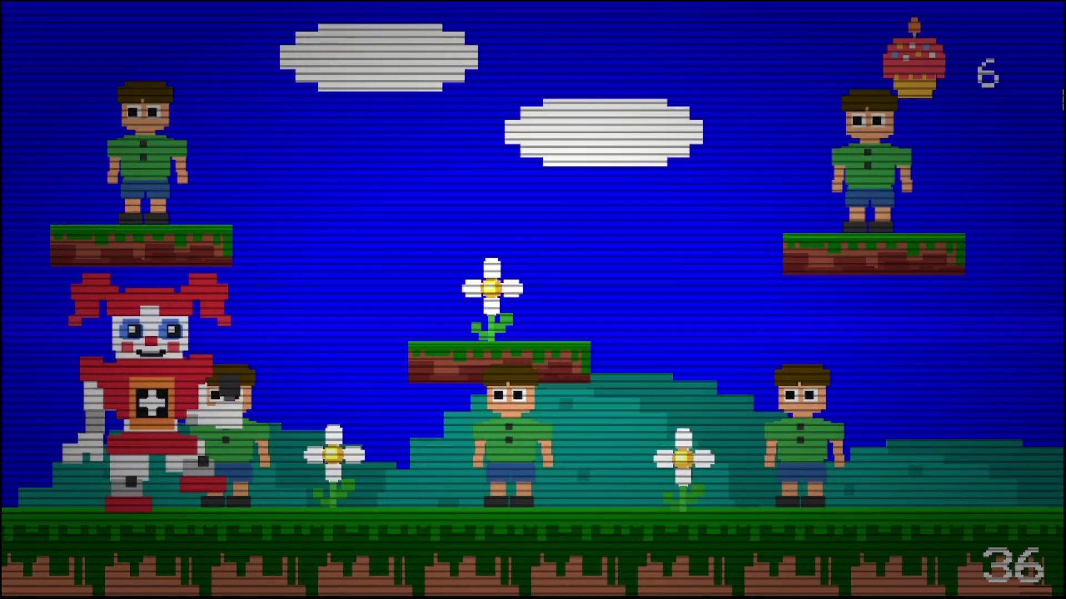
key(Up)
key(Up)
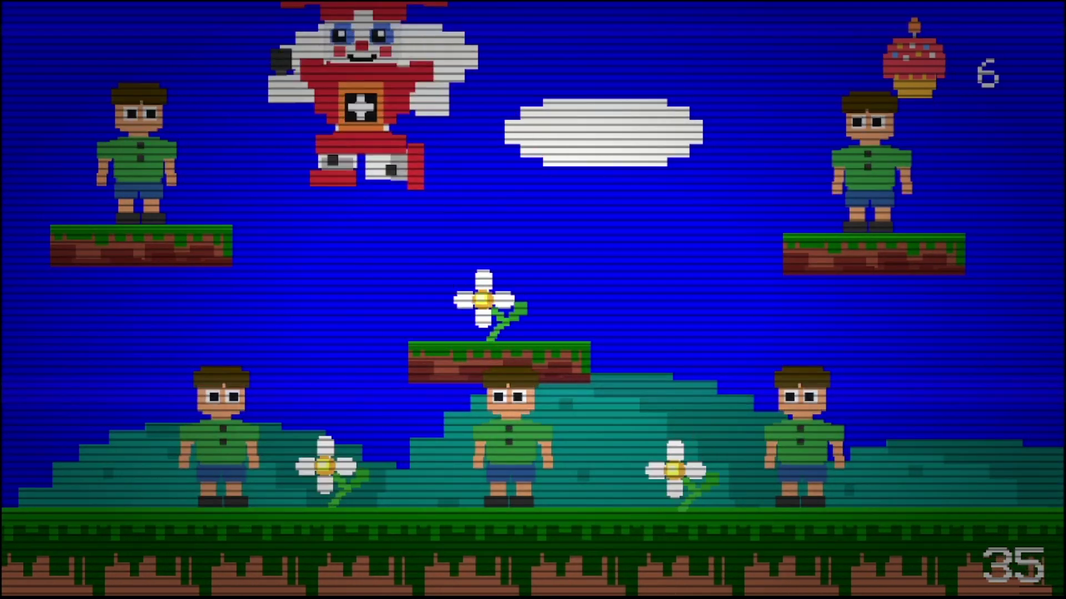
key(Left)
key(space)
key(Right)
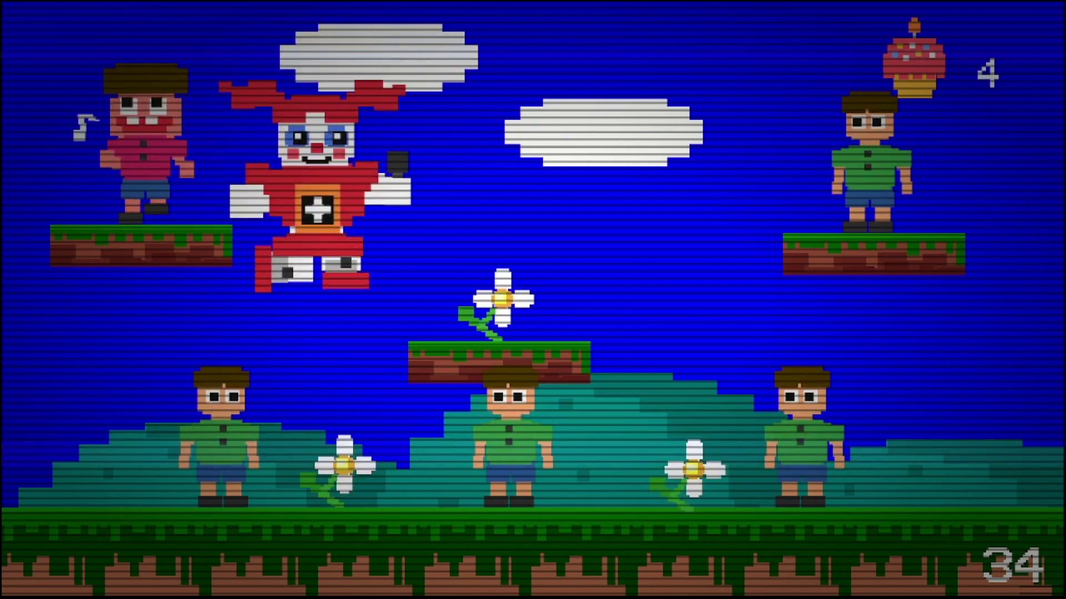
key(Right)
key(Up)
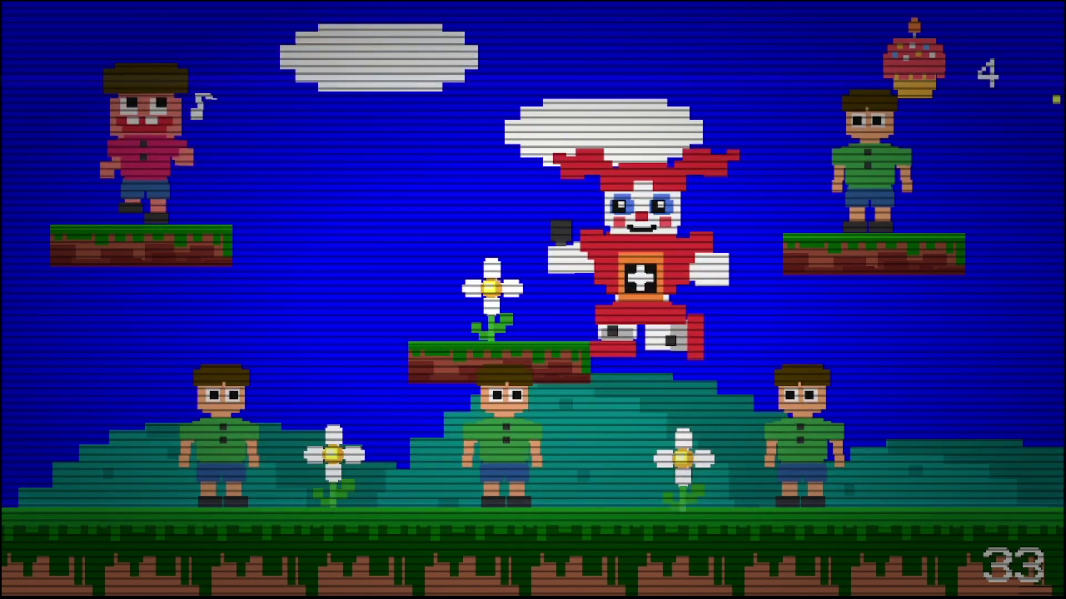
key(Up)
key(space)
key(space)
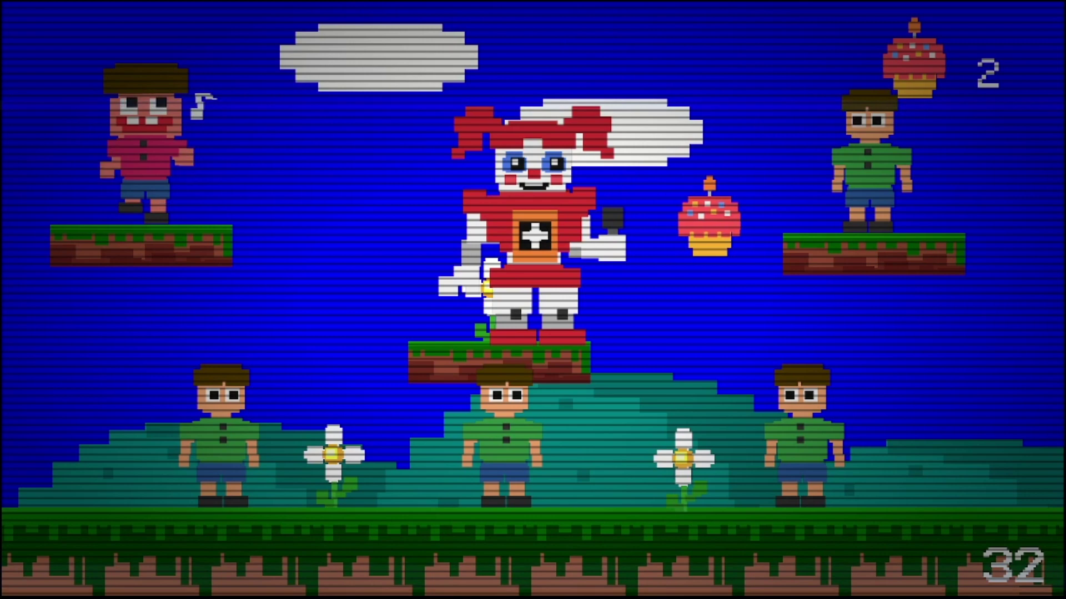
key(Right)
key(Right)
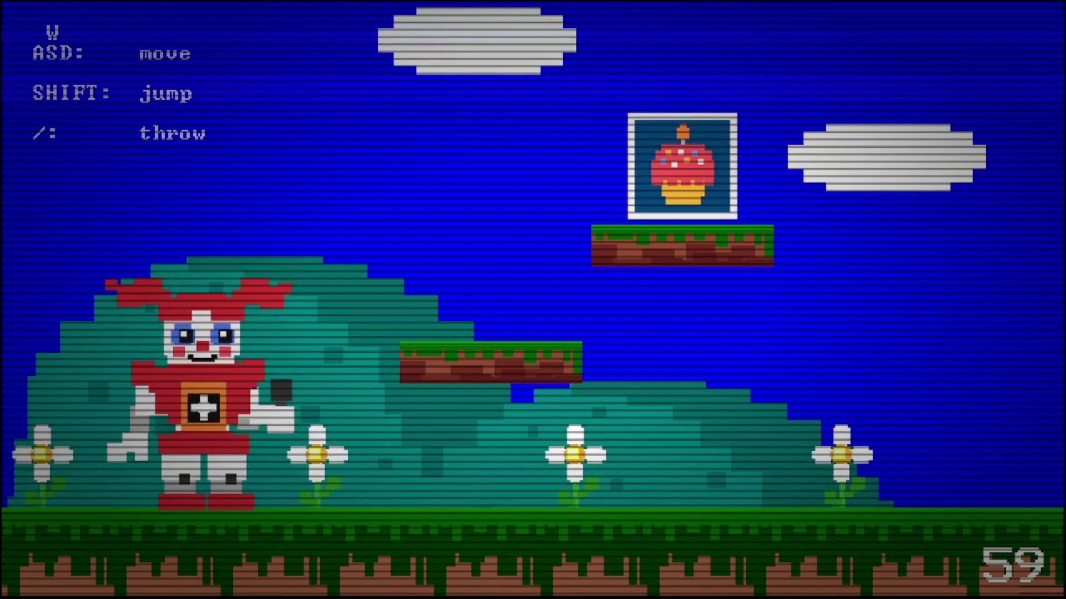
key(shift)
key(d)
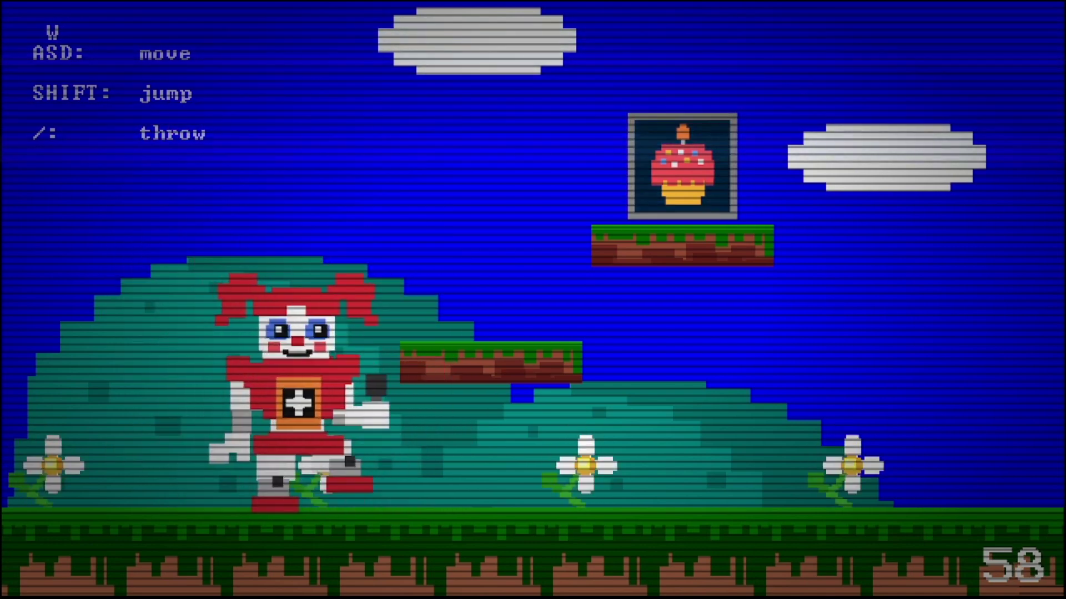
key(shift)
key(d)
key(shift)
key(d)
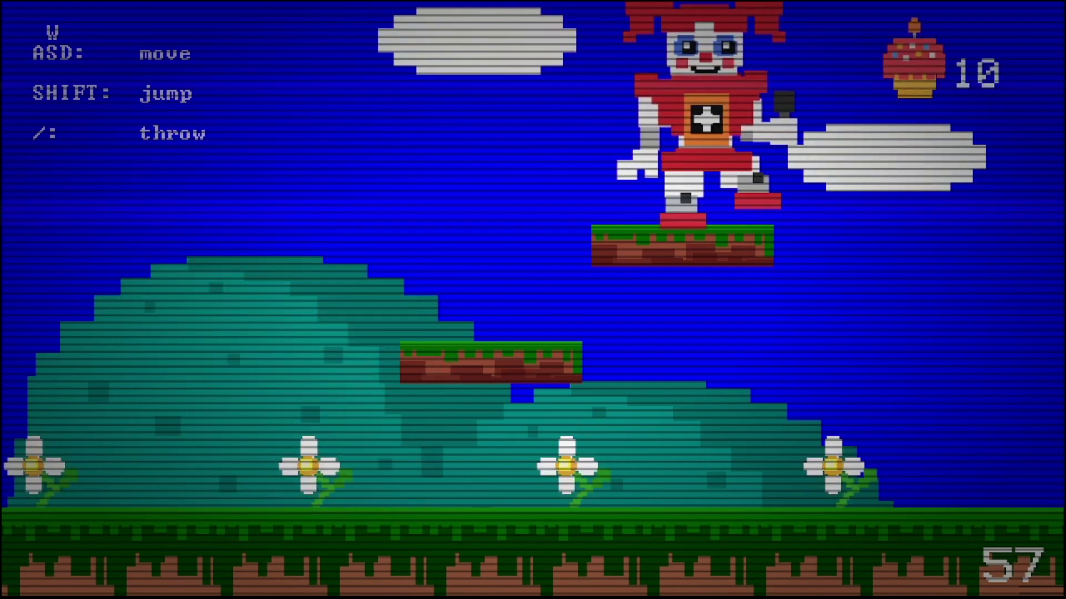
key(shift)
key(d)
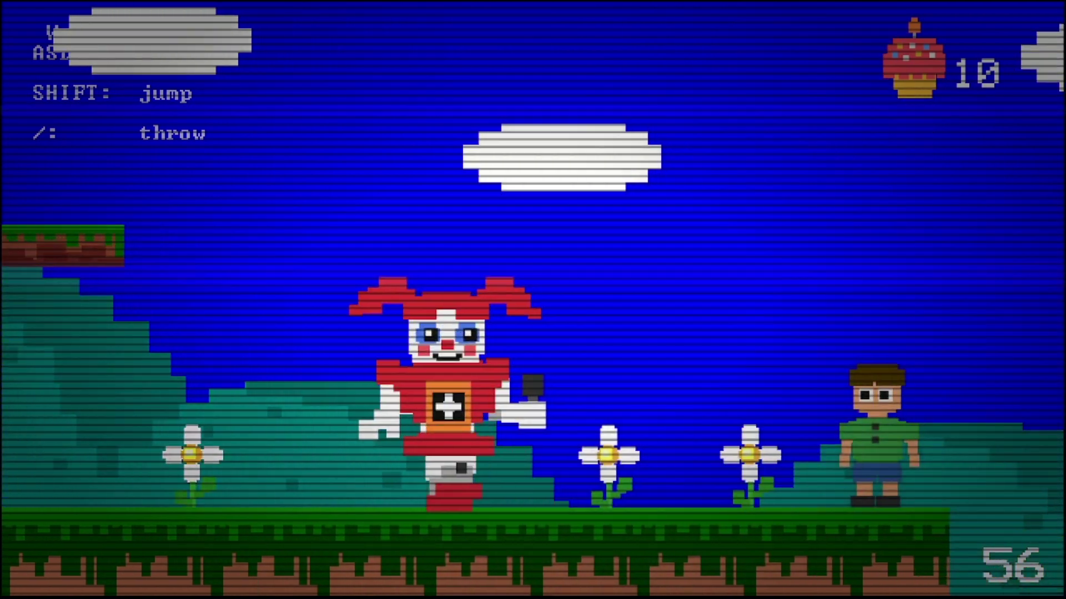
key(d)
key(d)
key(slash)
key(d)
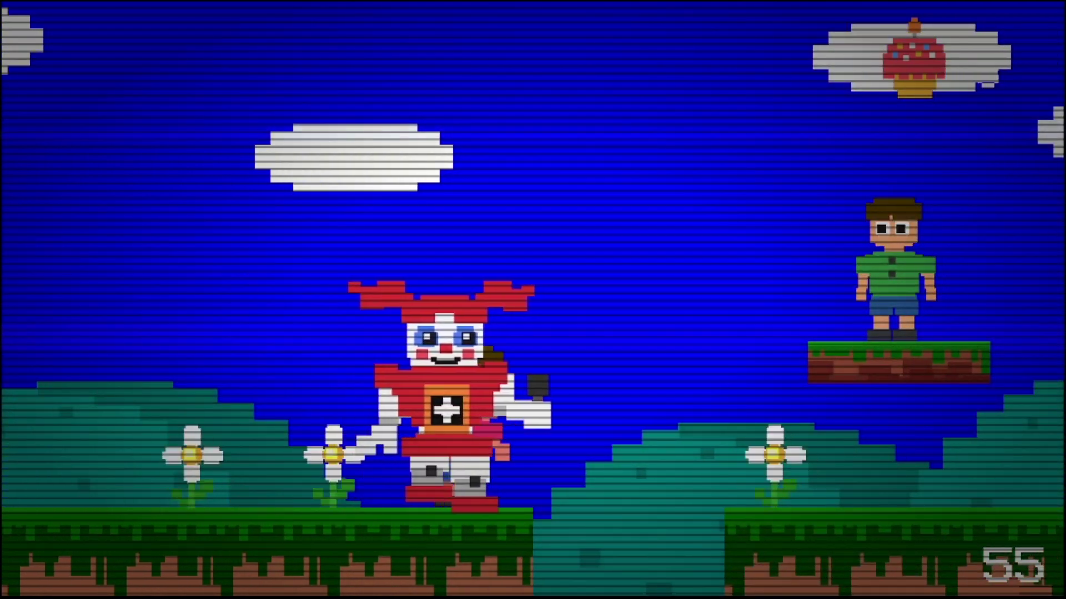
key(shift)
key(d)
key(d)
key(d)
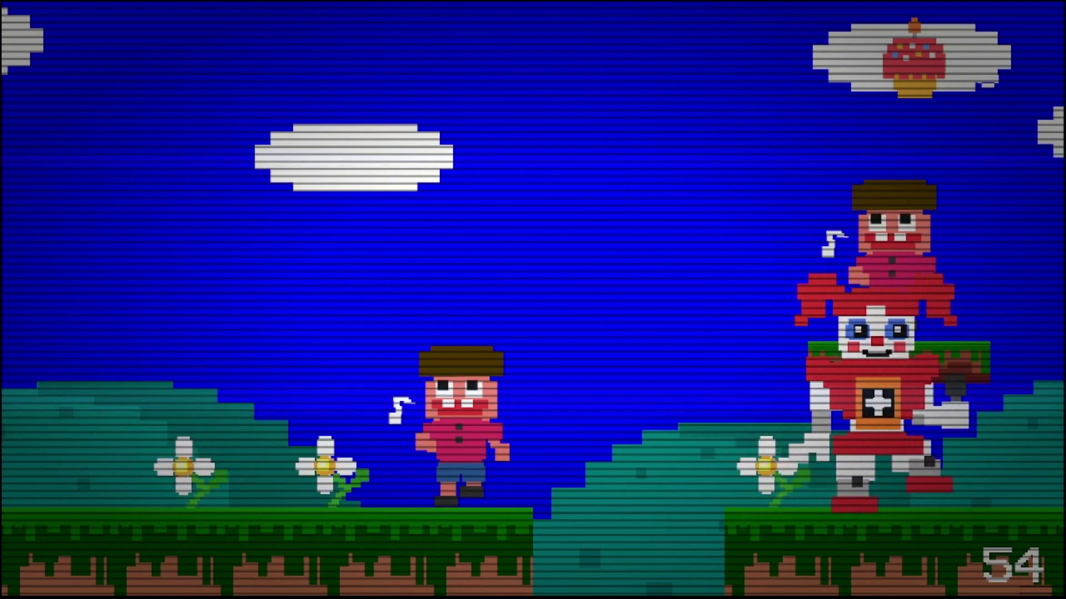
key(d)
key(d)
key(d)
key(d)
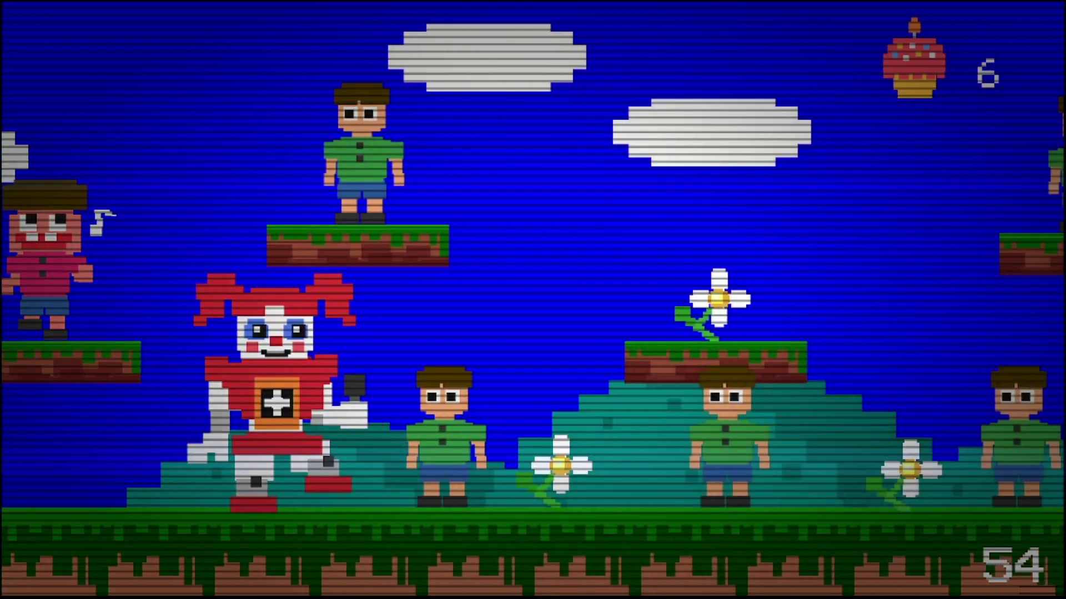
key(d)
key(shift)
key(d)
key(d)
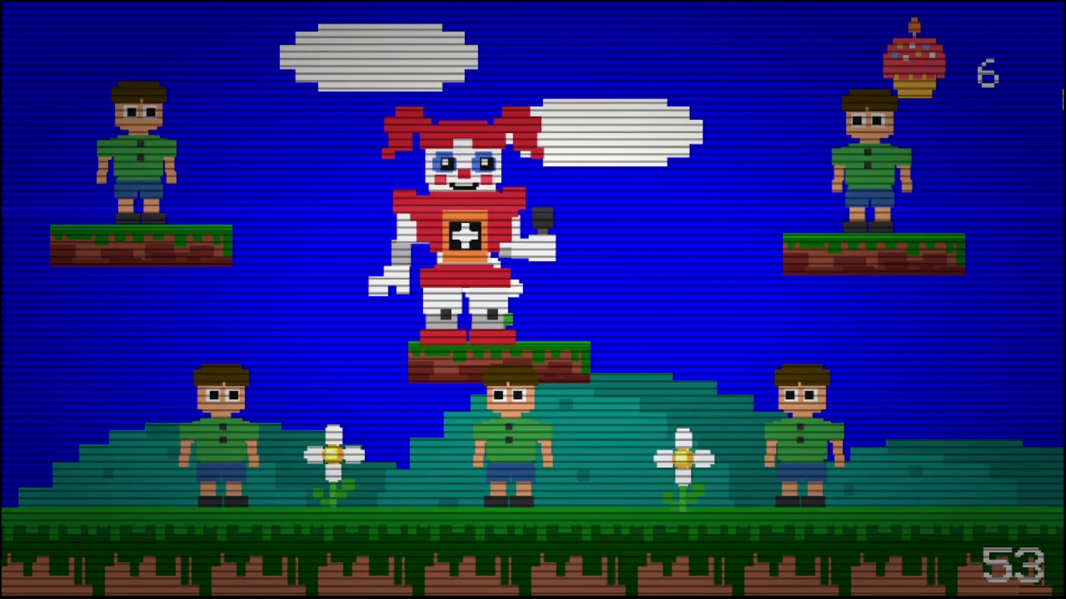
key(shift)
key(space)
key(shift)
key(space)
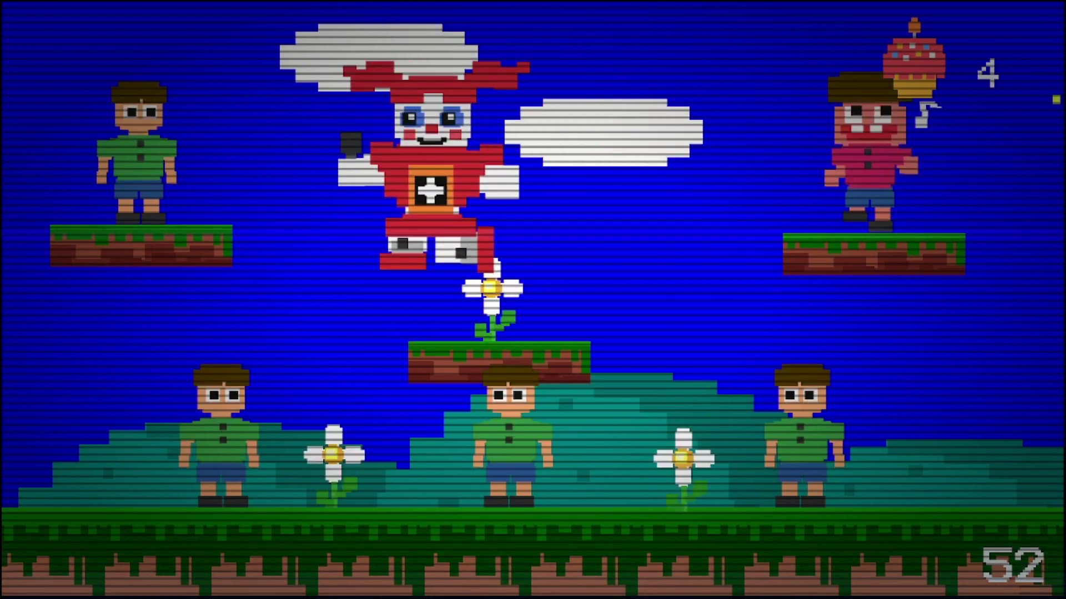
key(a)
key(space)
key(shift)
key(space)
key(d)
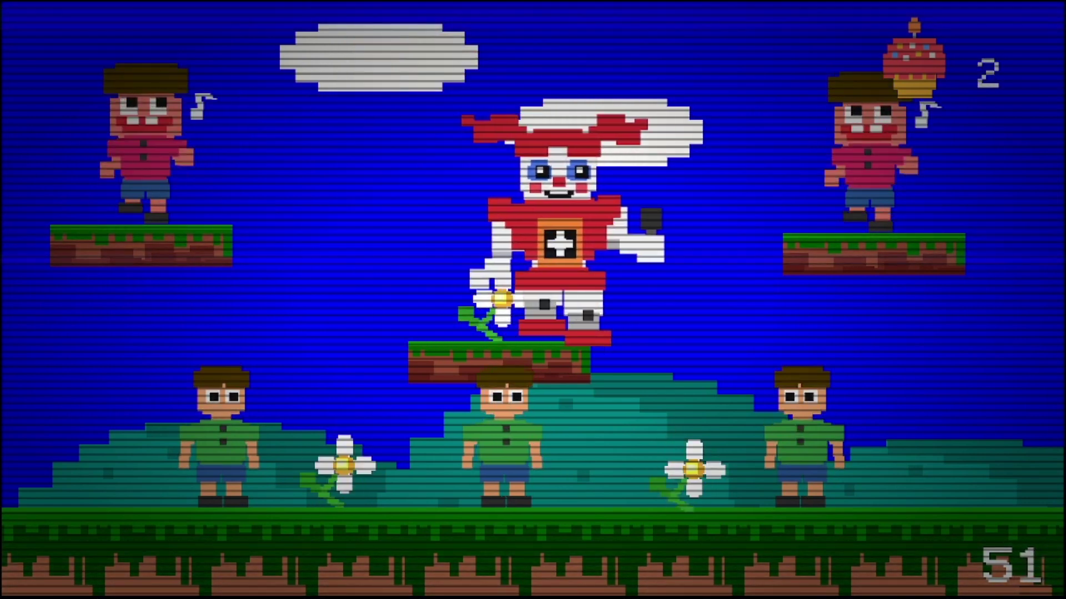
key(shift)
key(d)
key(d)
key(d)
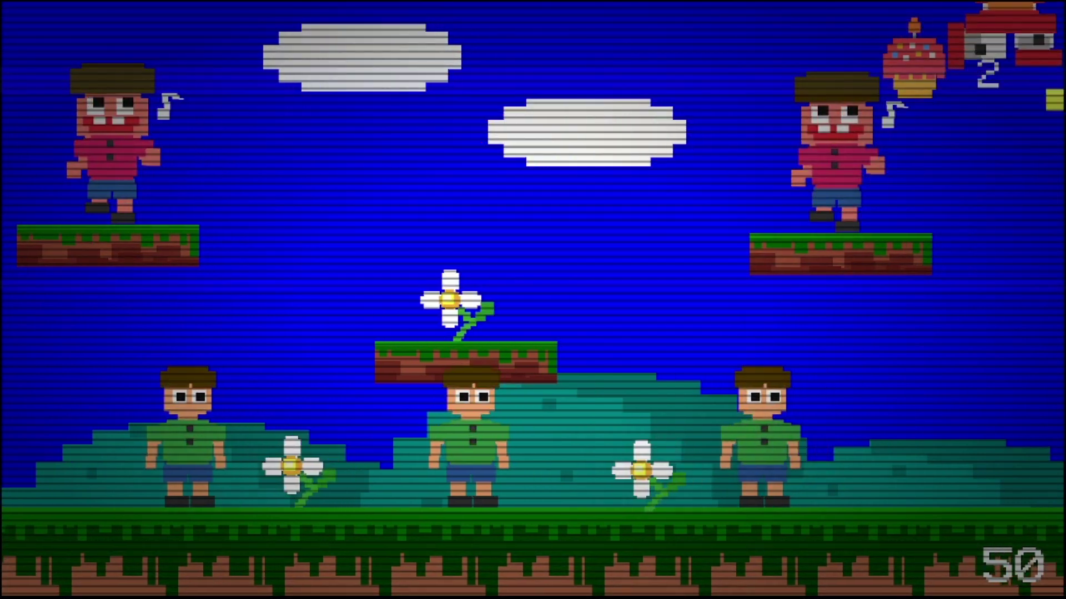
key(d)
key(d)
key(a)
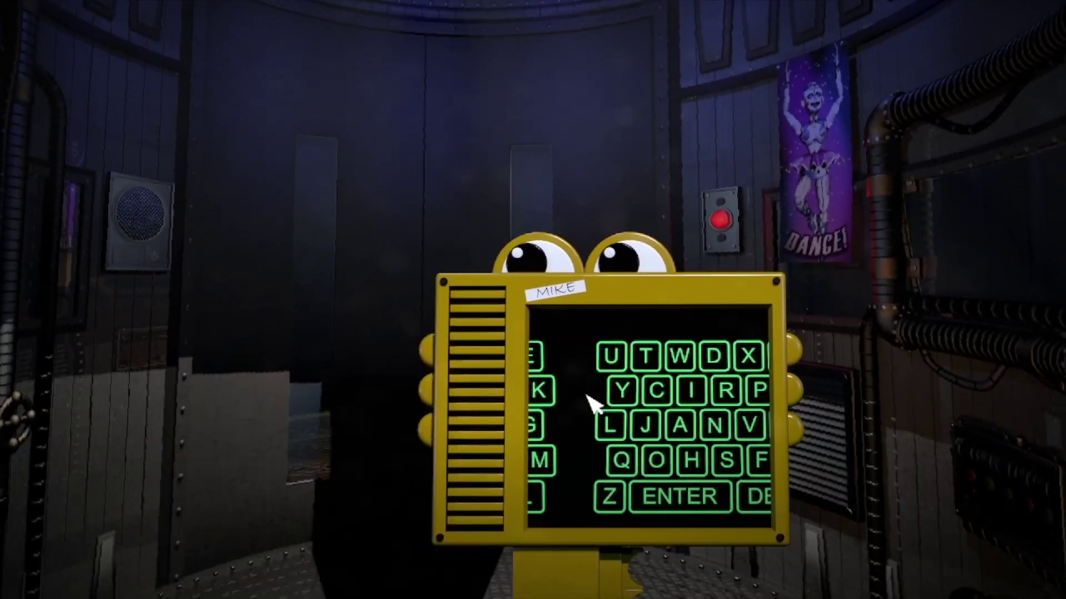
click(594, 406)
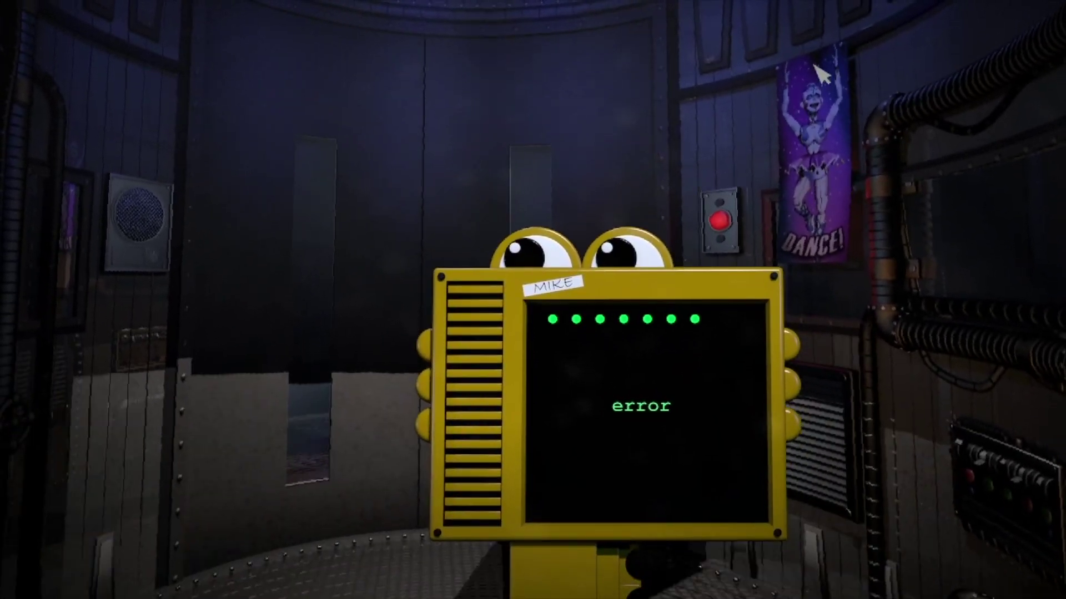